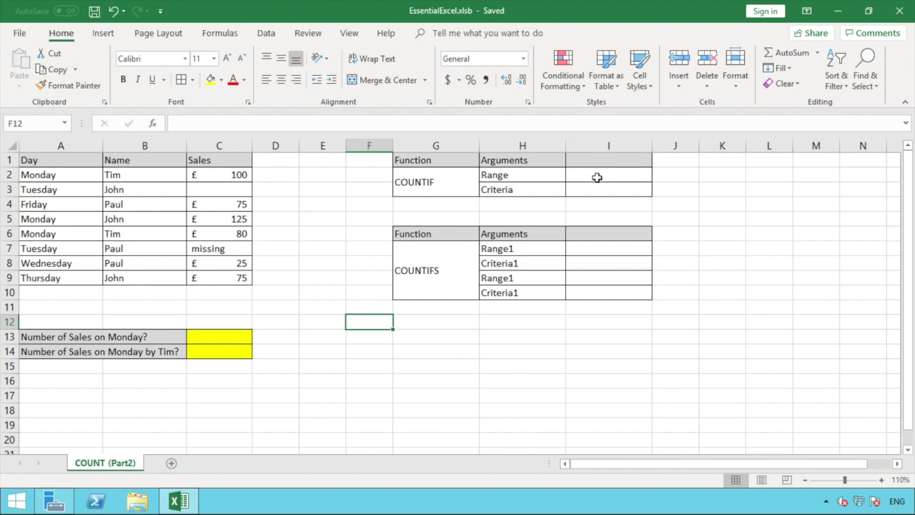
Step: Enter A2:A9 as the COUNTIF Range argument in cell I2, covering the entries in the Day column
click(597, 178)
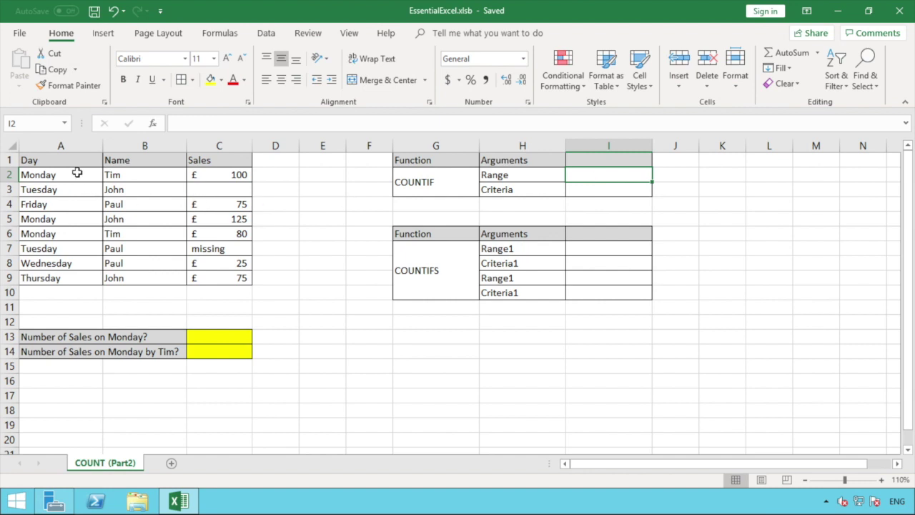
drag(78, 174, 64, 276)
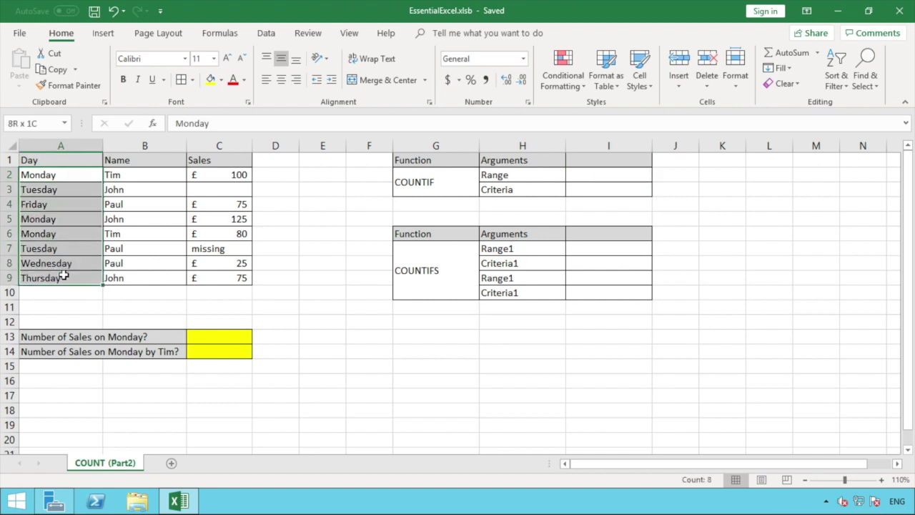
click(622, 175)
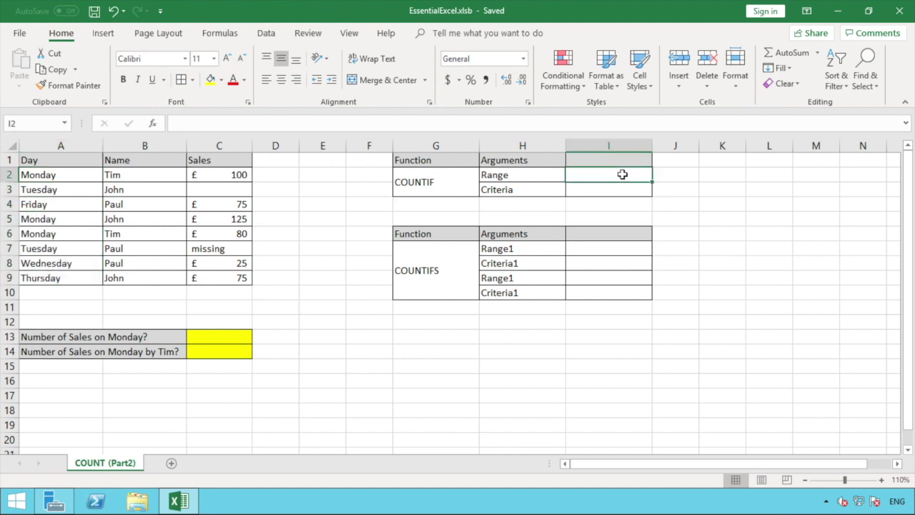
text(A)
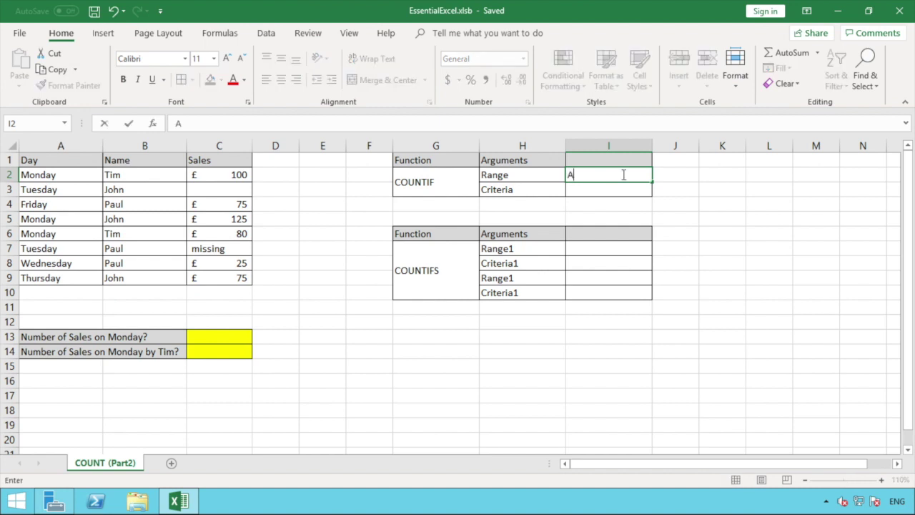
text(2: A9)
click(668, 194)
Step: Centre the contents of column I horizontally
click(607, 176)
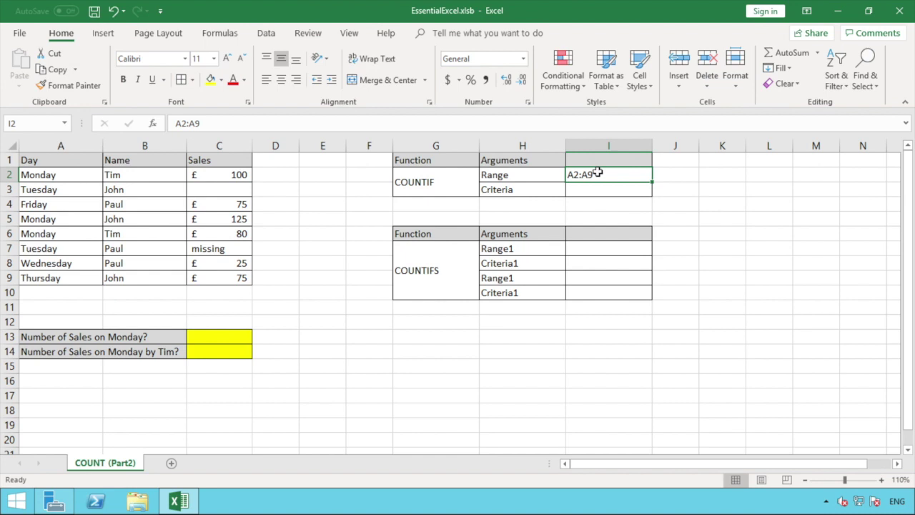
click(599, 146)
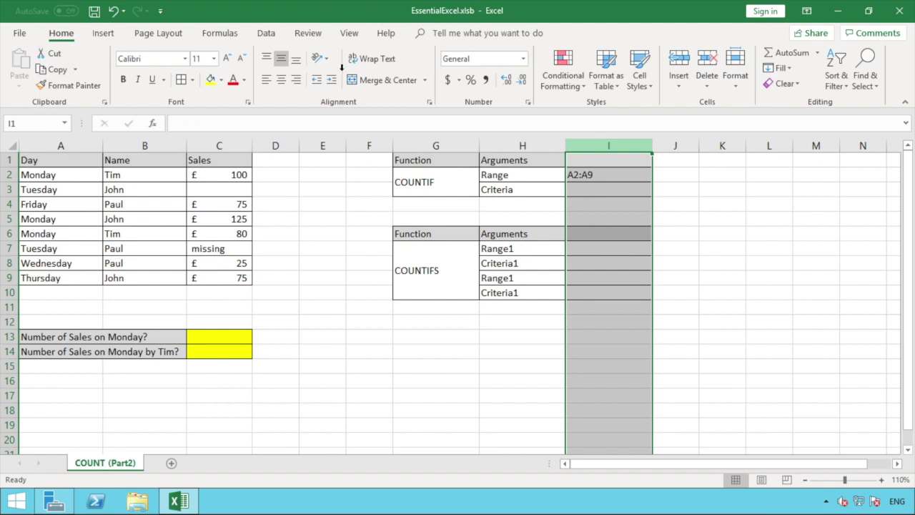
click(283, 82)
click(658, 250)
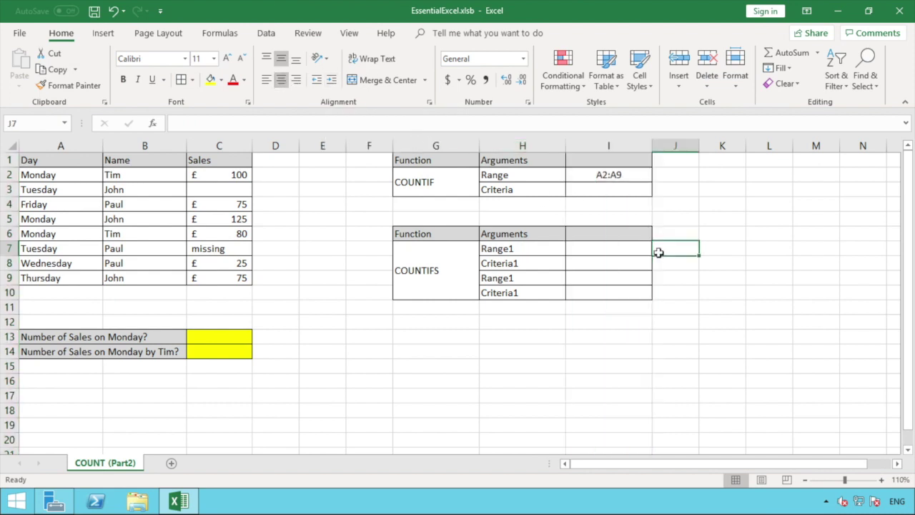
Step: Enter "Monday" in quotation marks as the COUNTIF Criteria argument in cell I3
click(612, 189)
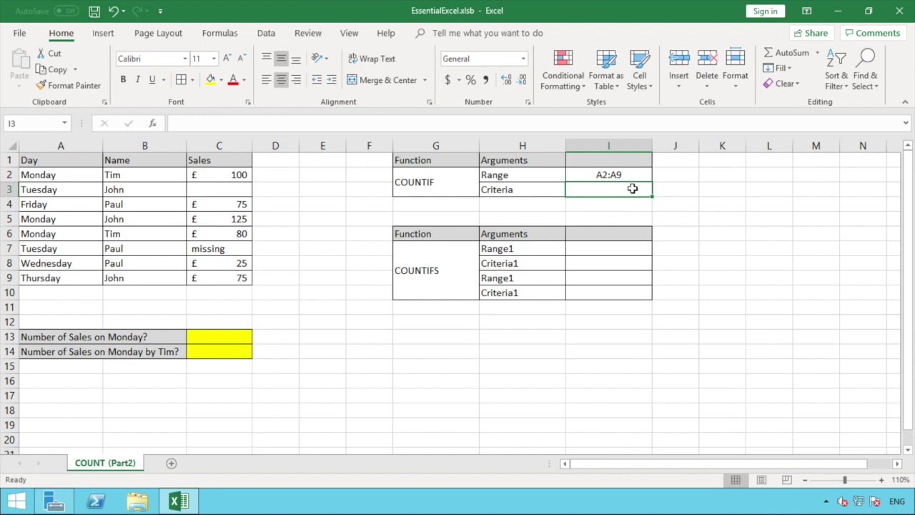
text(")
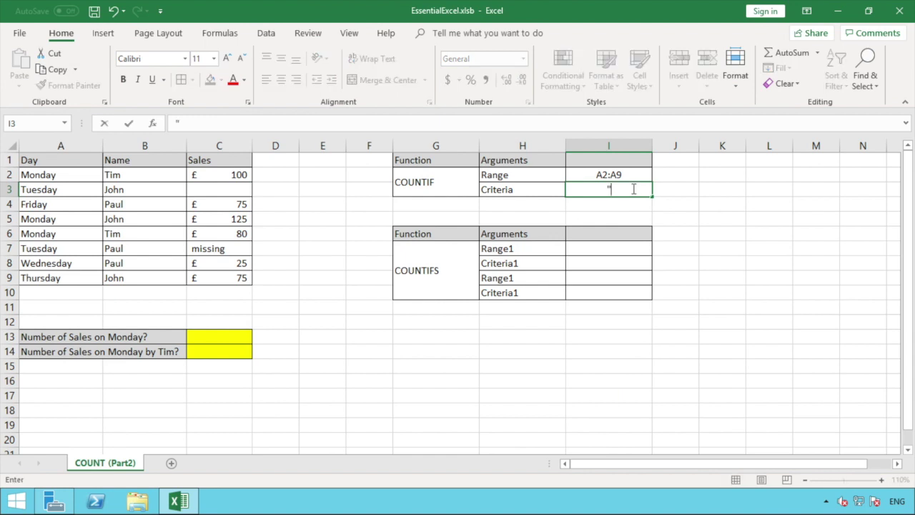
text(Monday")
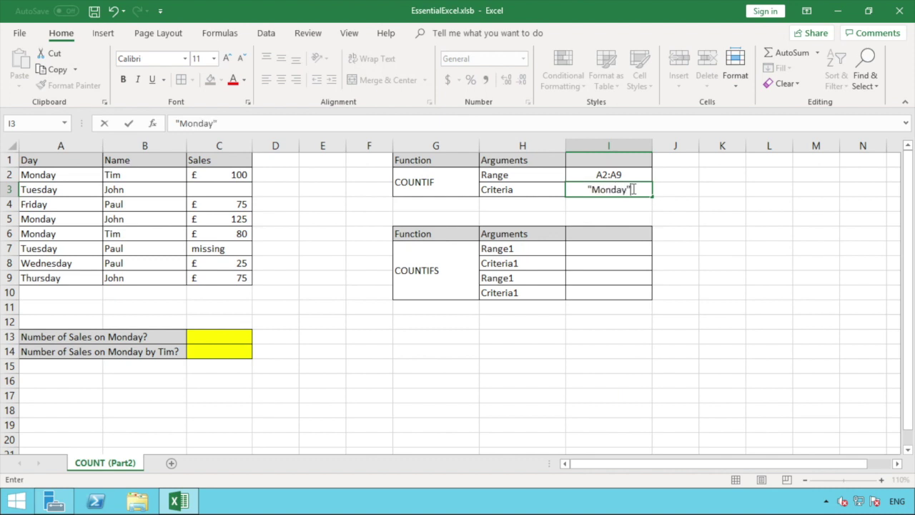
key(Return)
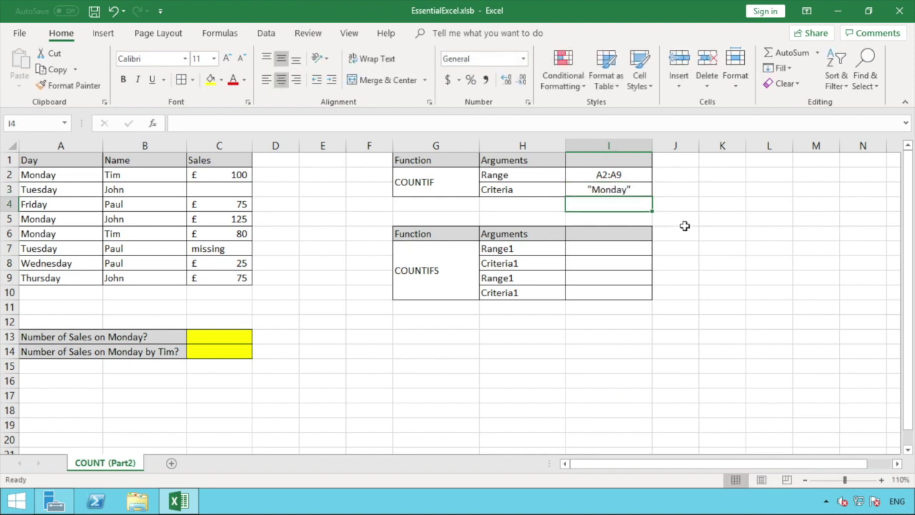
click(648, 190)
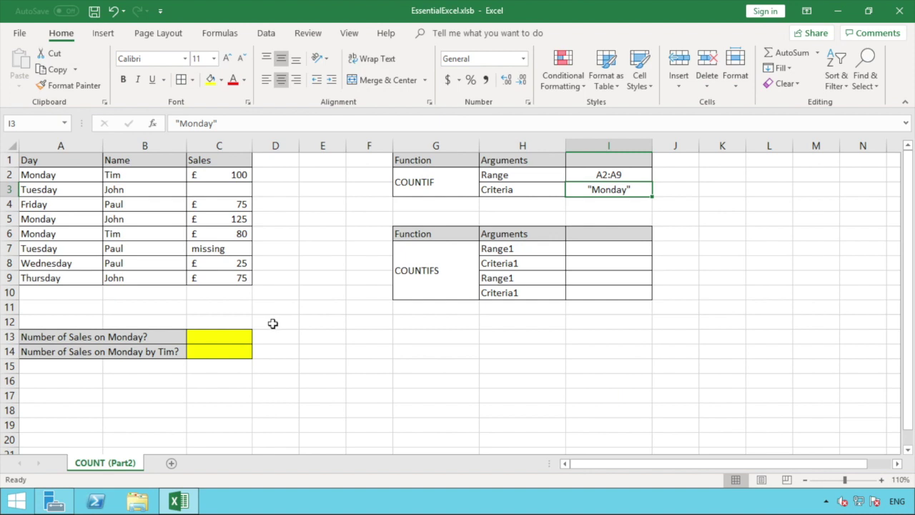
Step: Enter the formula =COUNTIF(A2:A9,"Monday") in cell C13 to count the sales on Monday
click(233, 335)
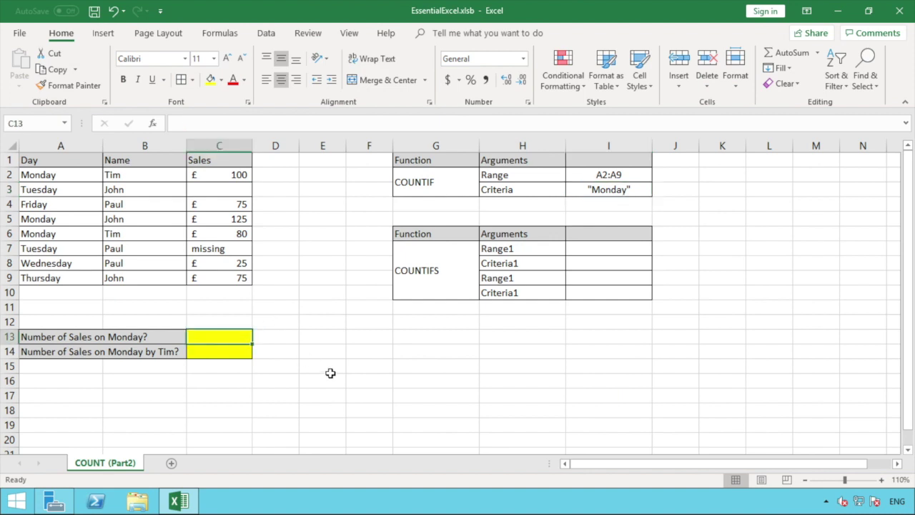
text(=)
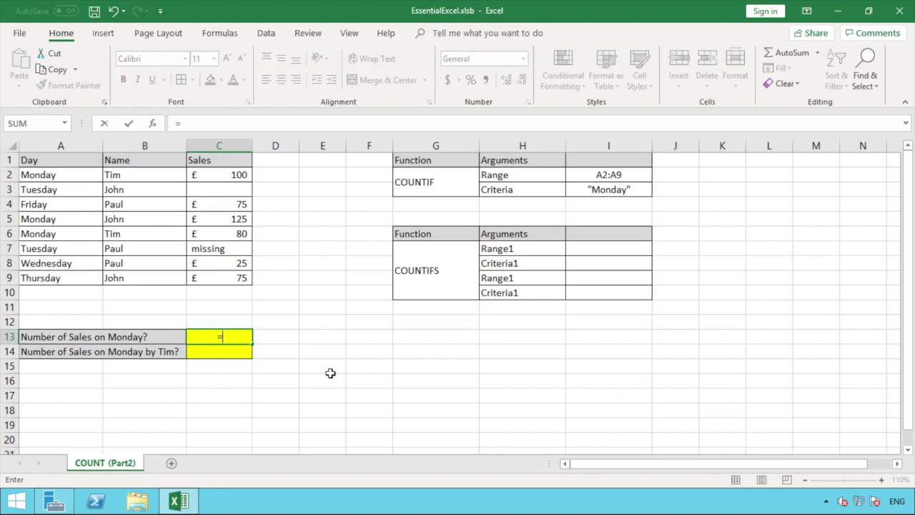
text(COUN)
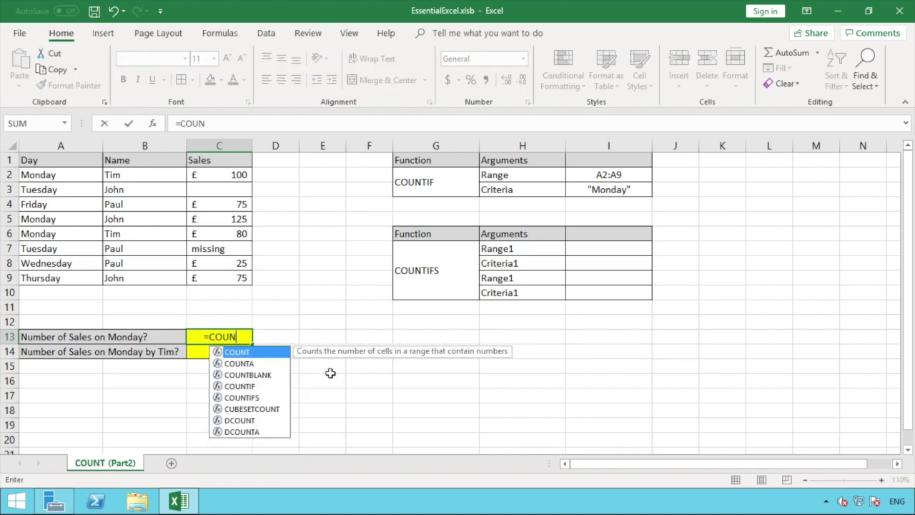
text(TIF)
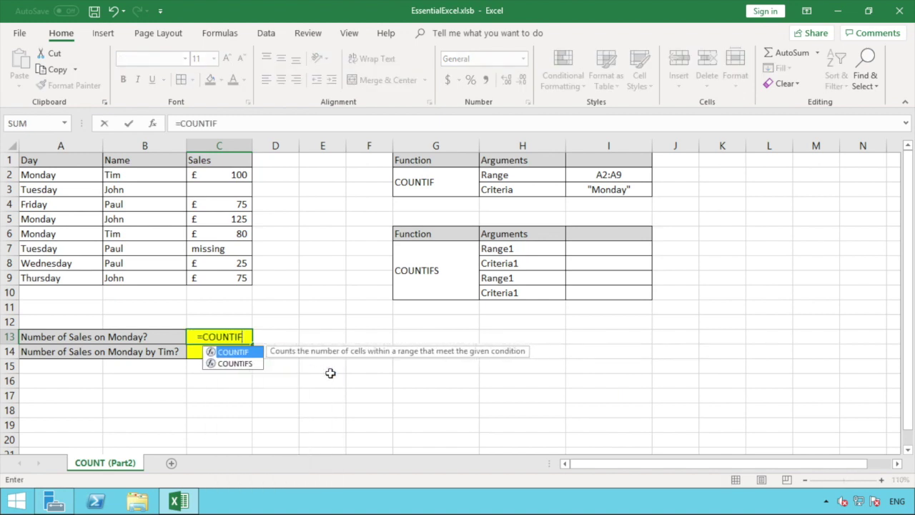
text(()
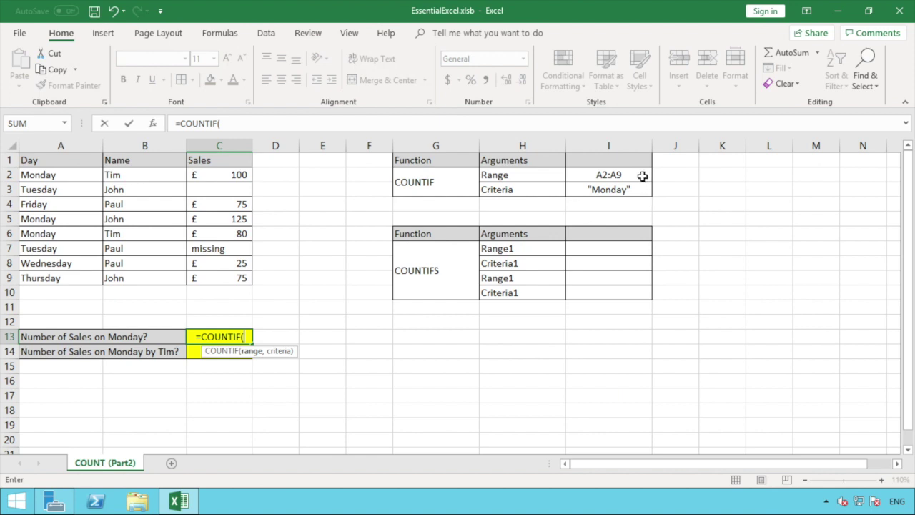
click(67, 176)
drag(68, 176, 61, 279)
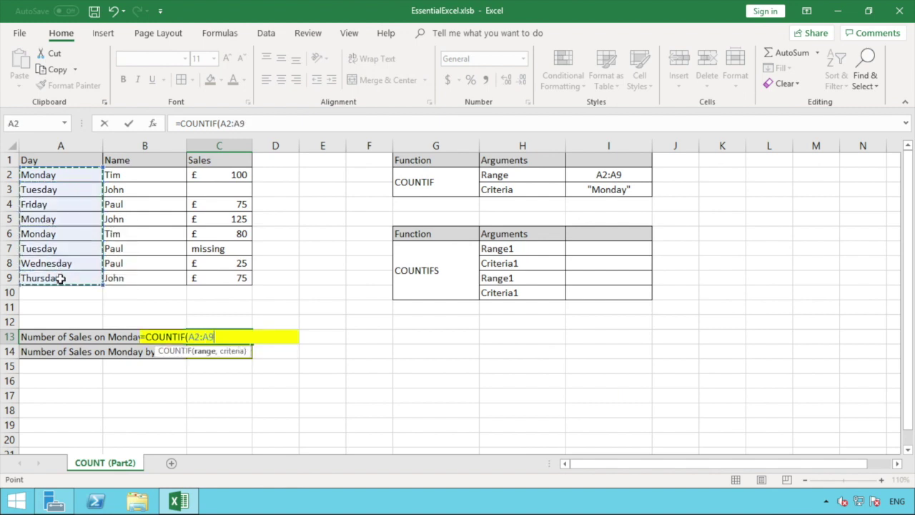
text(,)
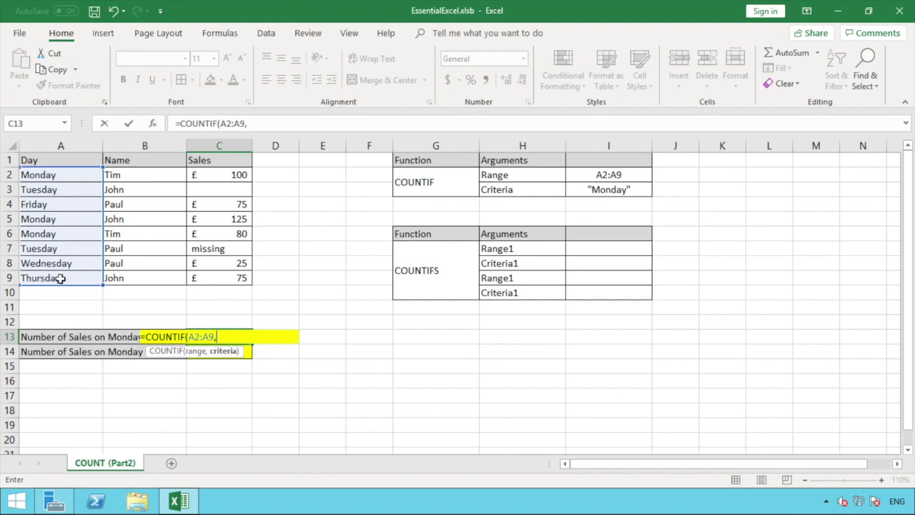
text("Monday")
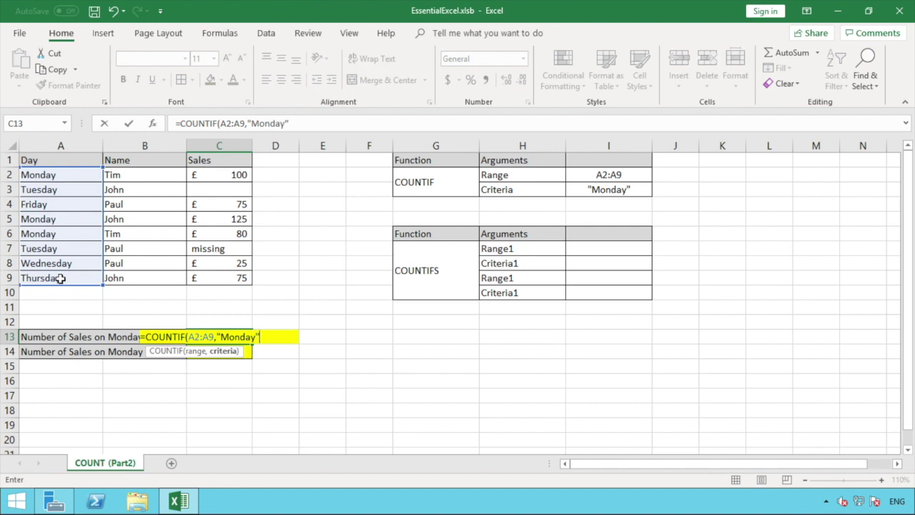
text())
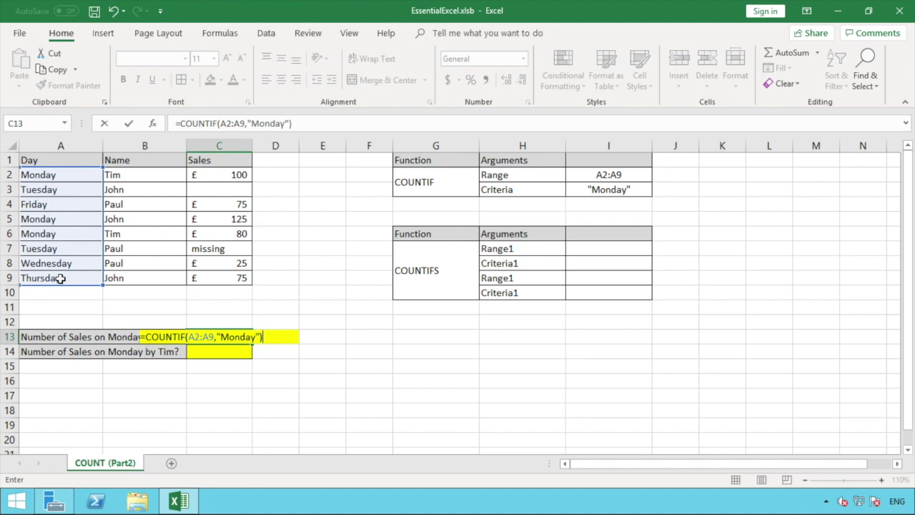
key(Return)
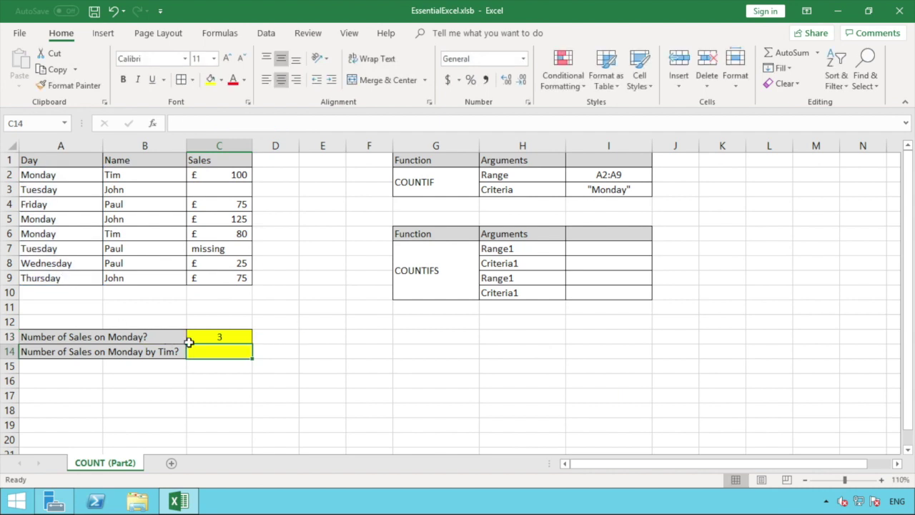
Step: Check the COUNTIF result in C13 against the Monday entries in the Day column
click(243, 338)
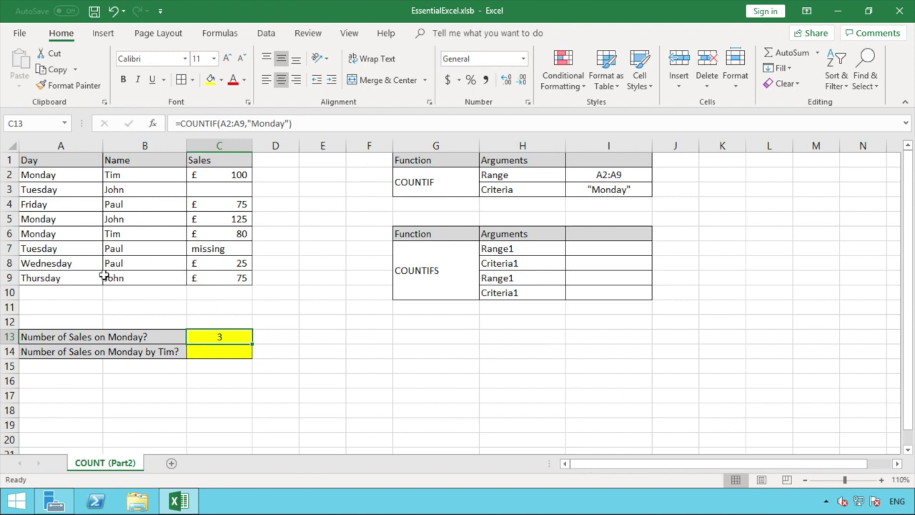
click(65, 237)
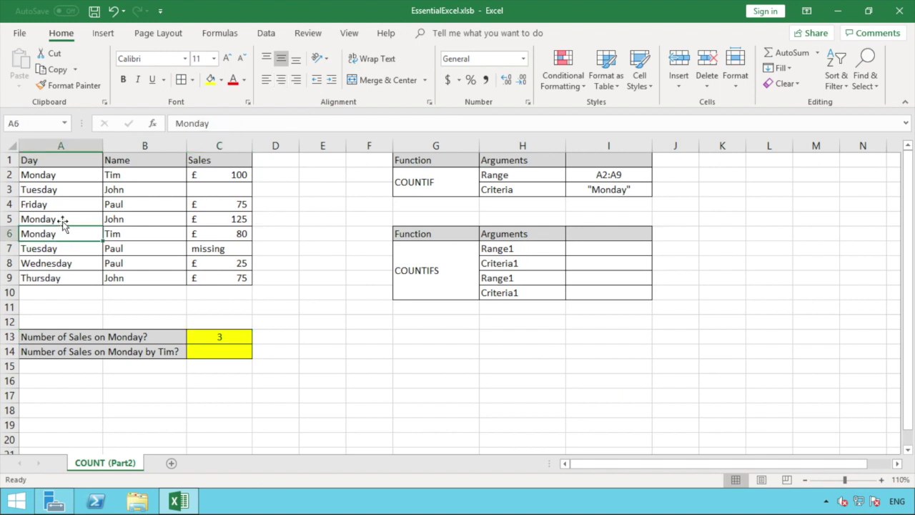
click(63, 219)
click(64, 175)
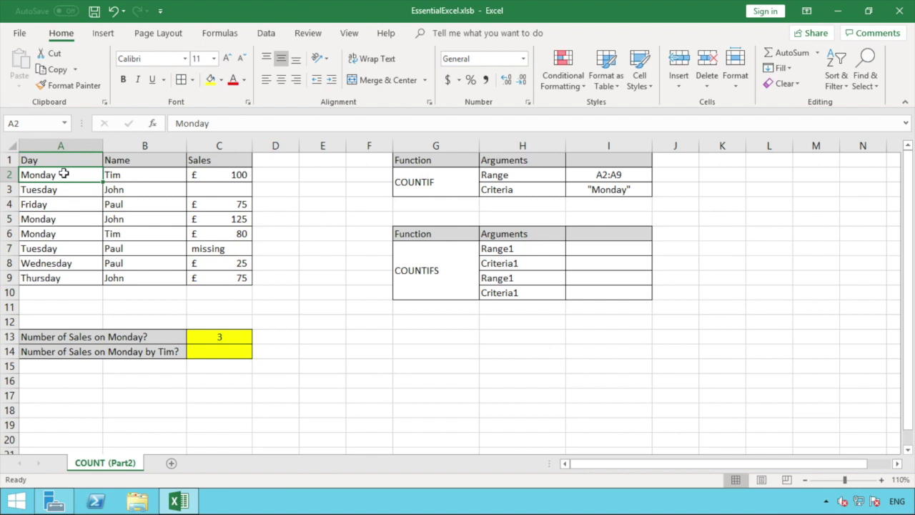
click(218, 338)
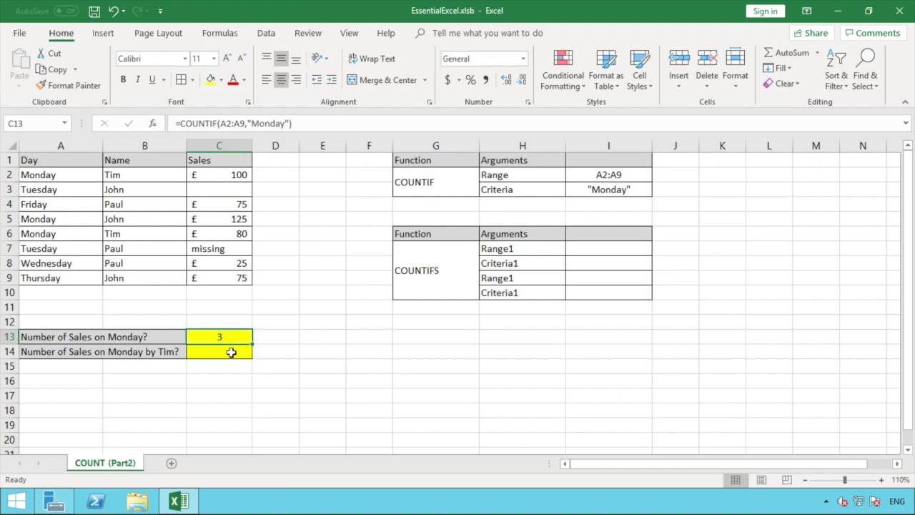
Step: Fill in the first COUNTIFS argument pair with A2:A9 as Range1 in I7 and "Monday" as Criteria1 in I8
click(606, 247)
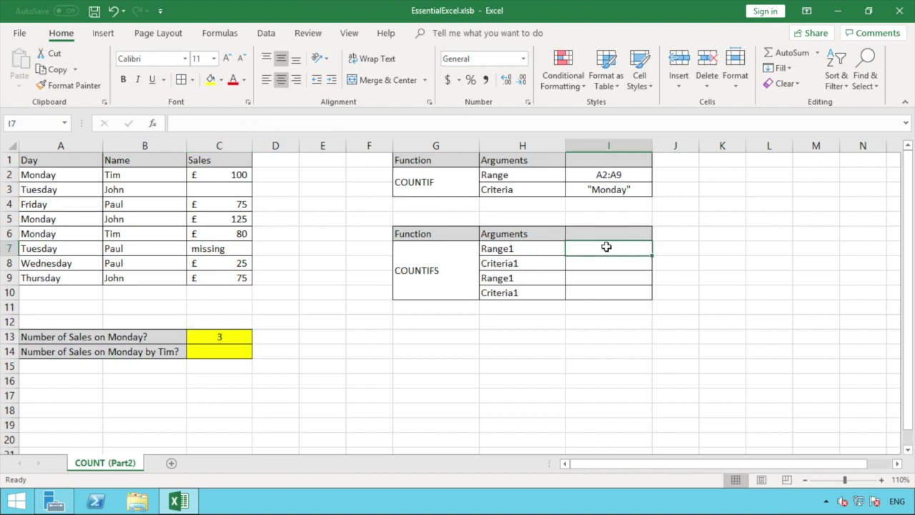
text(A)
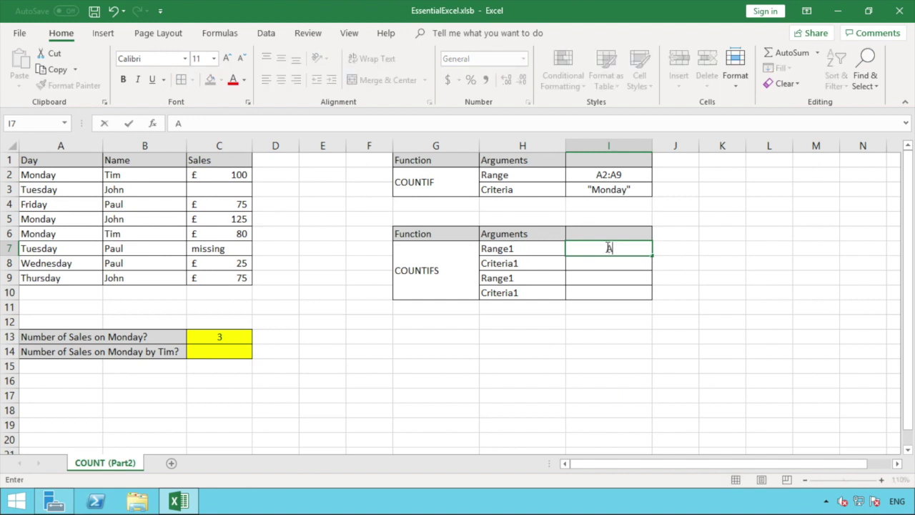
text(2)
text(:A()
key(BackSpace)
text(9)
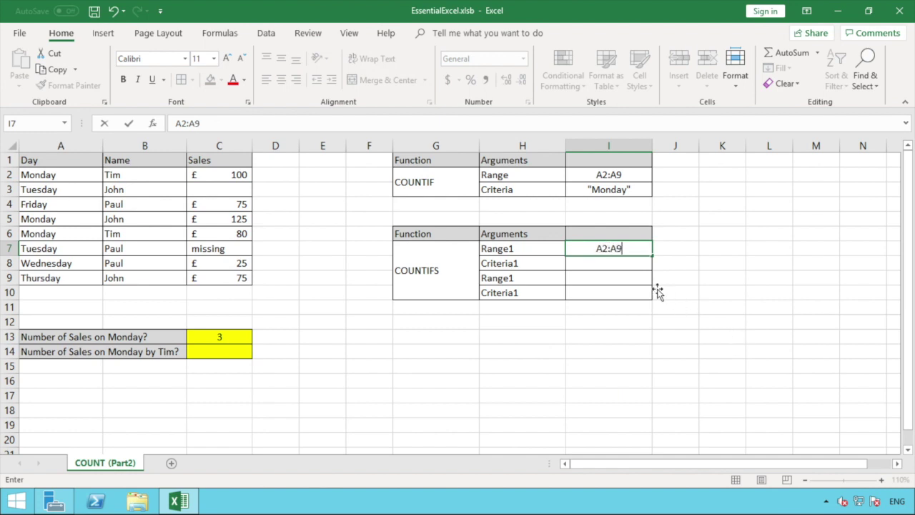
click(631, 263)
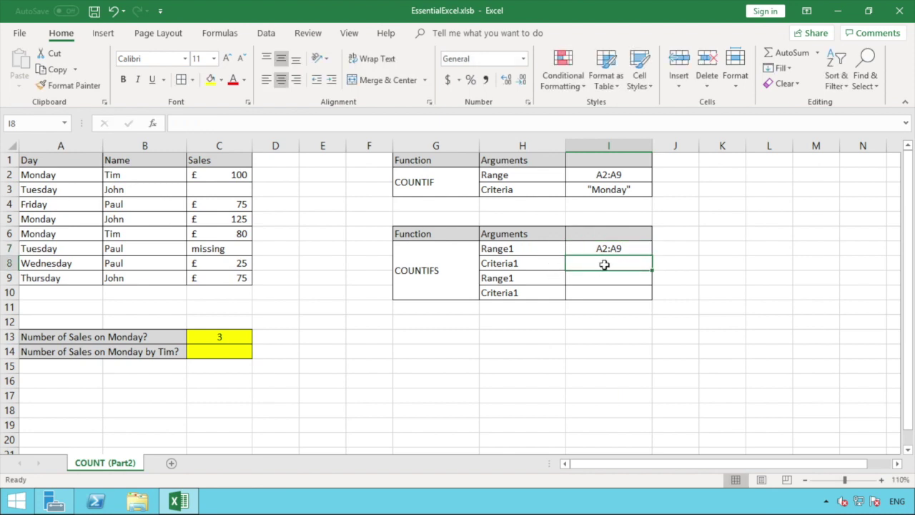
text("M)
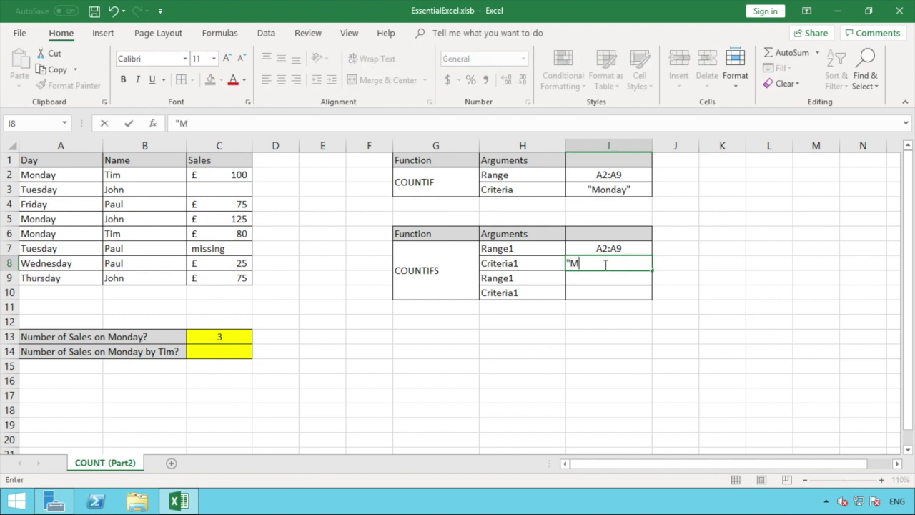
text(onday")
key(Return)
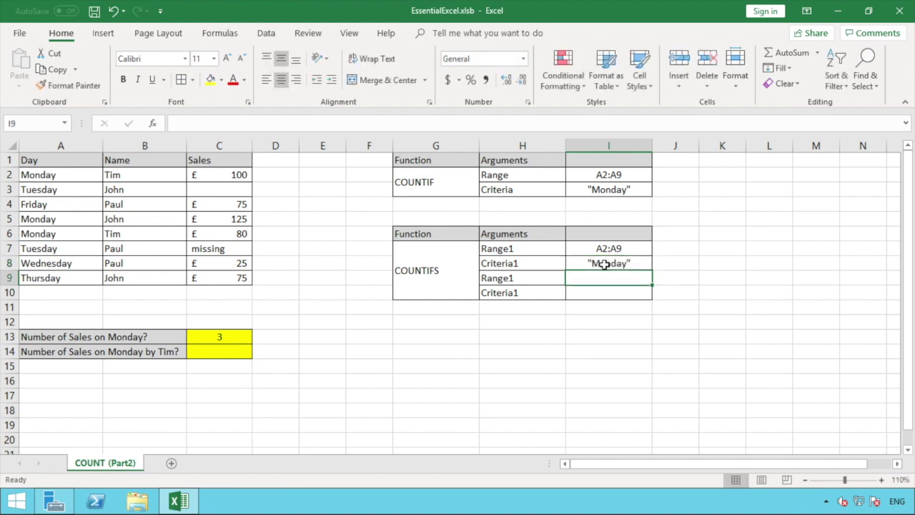
Step: Correct the second pair of COUNTIFS argument labels to Range2 in H9 and Criteria2 in H10
double_click(539, 279)
key(BackSpace)
text(2)
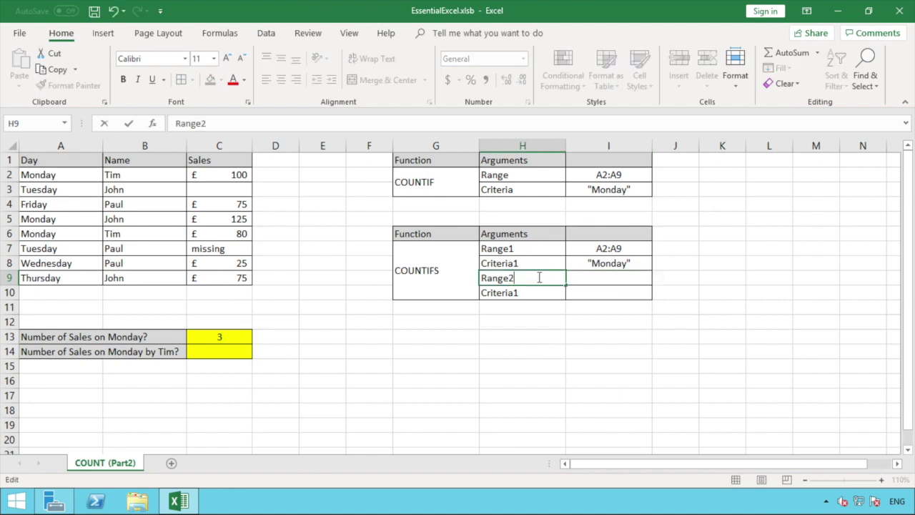
key(Return)
double_click(533, 289)
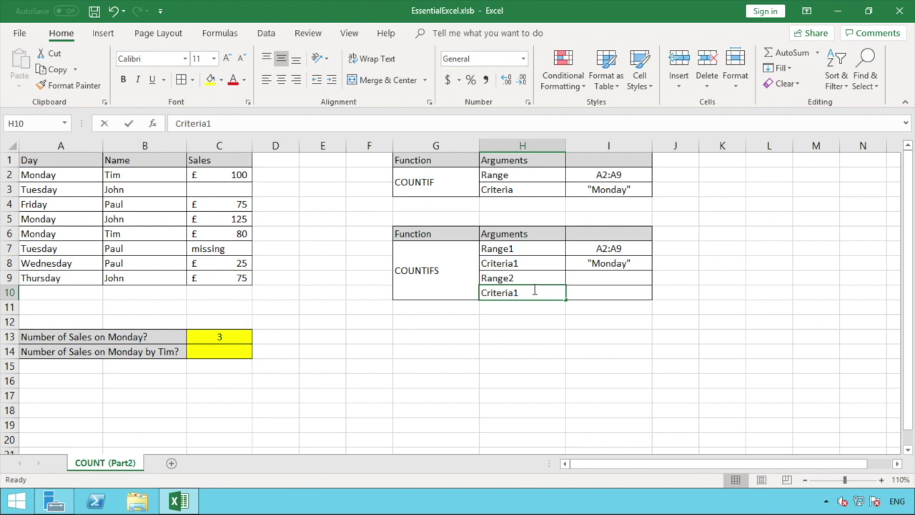
key(BackSpace)
text(2)
key(Return)
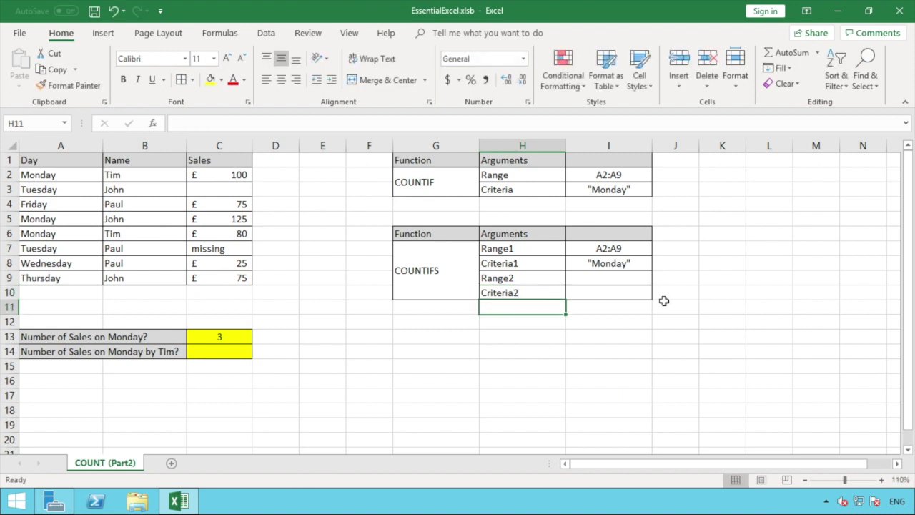
Step: Fill in the second COUNTIFS argument pair with B2:B9 as Range2 in I9 and the quoted salesperson name from A14's question as Criteria2 in I10
drag(550, 247, 606, 261)
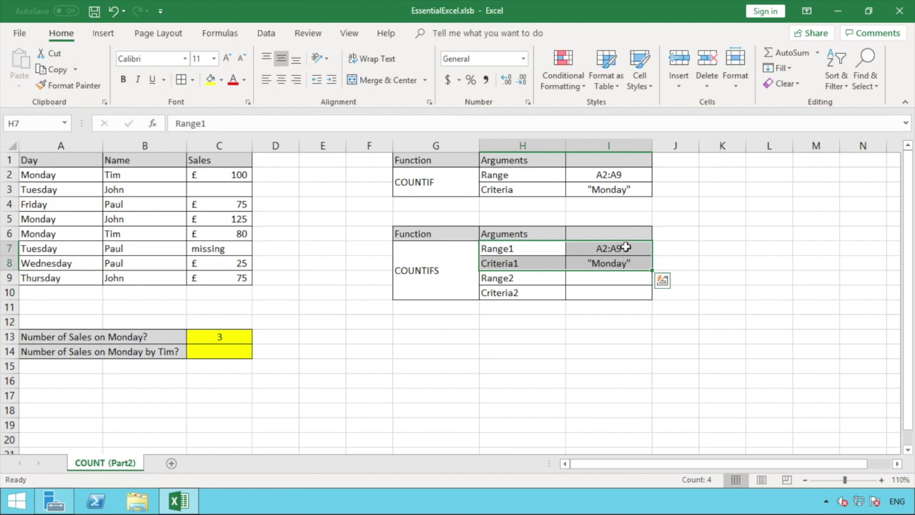
click(544, 276)
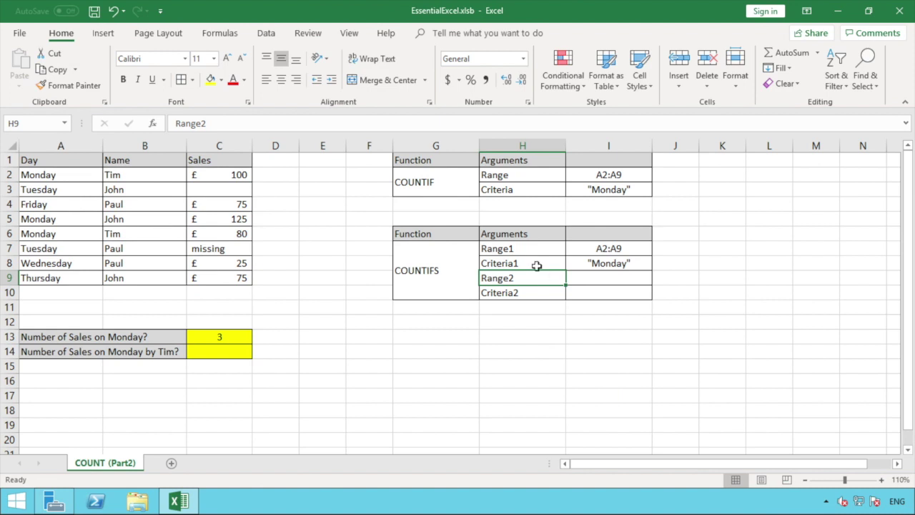
click(579, 280)
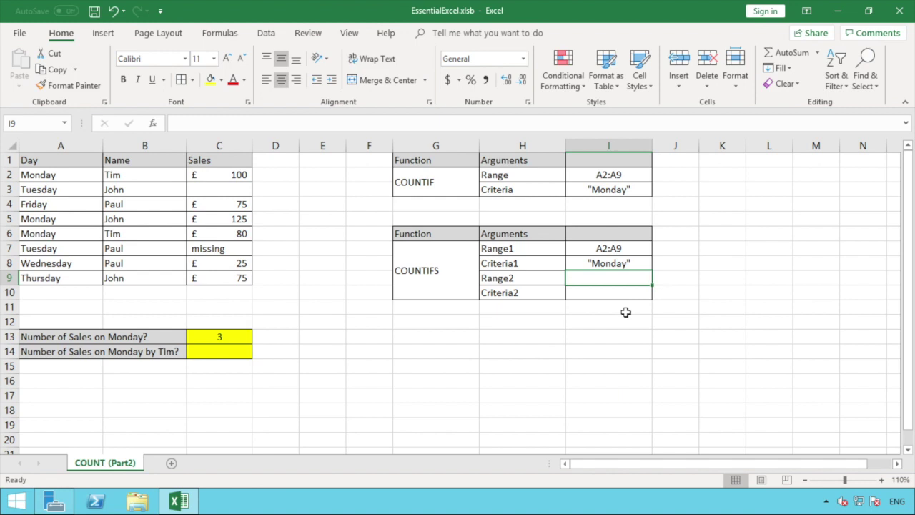
text(B2)
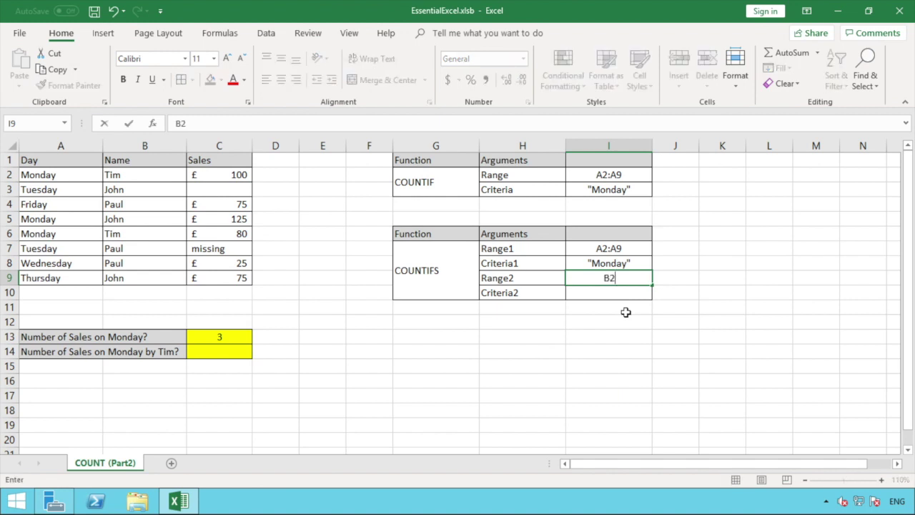
text(:B9)
key(Return)
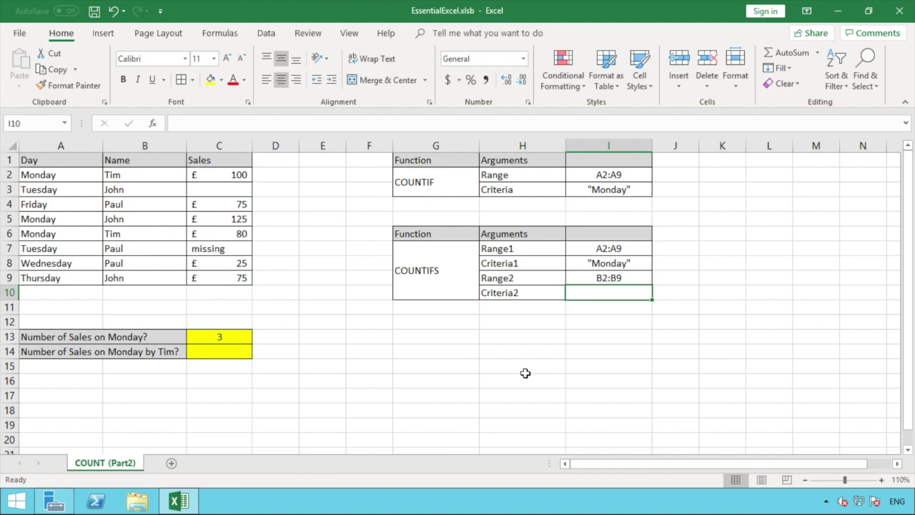
text("T)
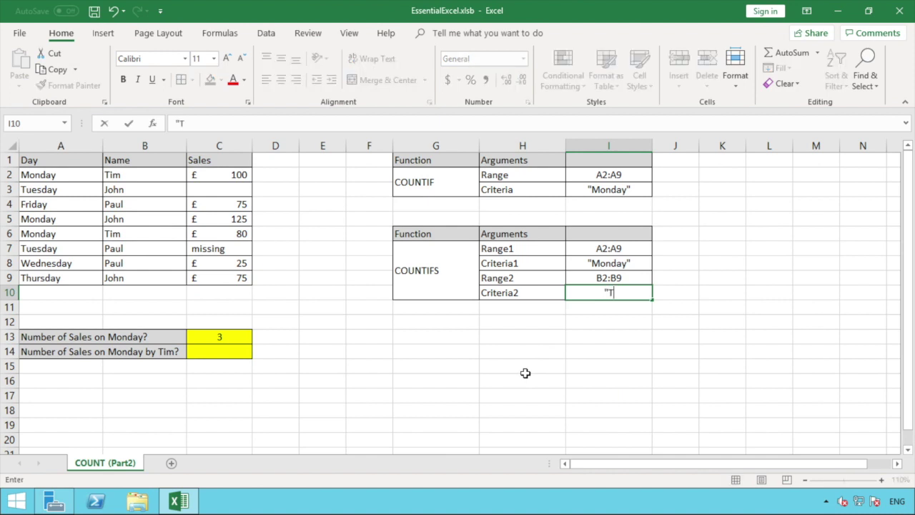
text(im")
key(Return)
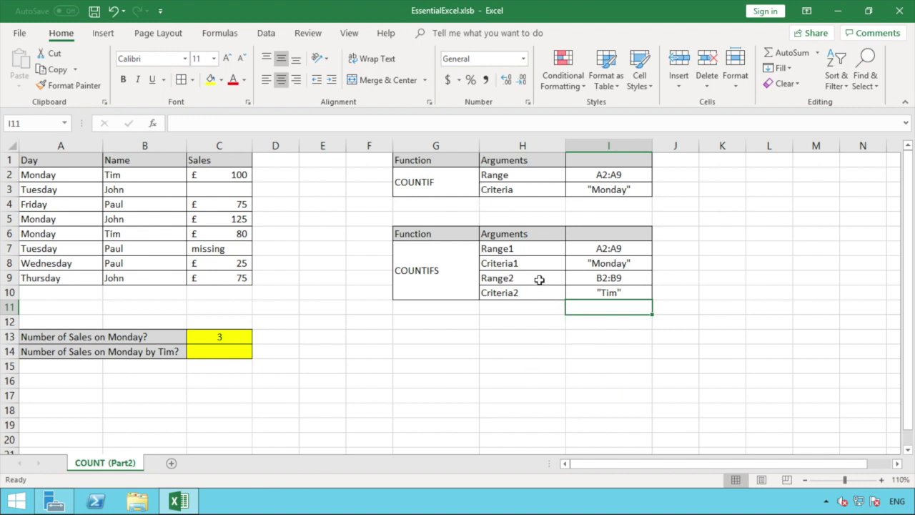
drag(539, 281, 588, 290)
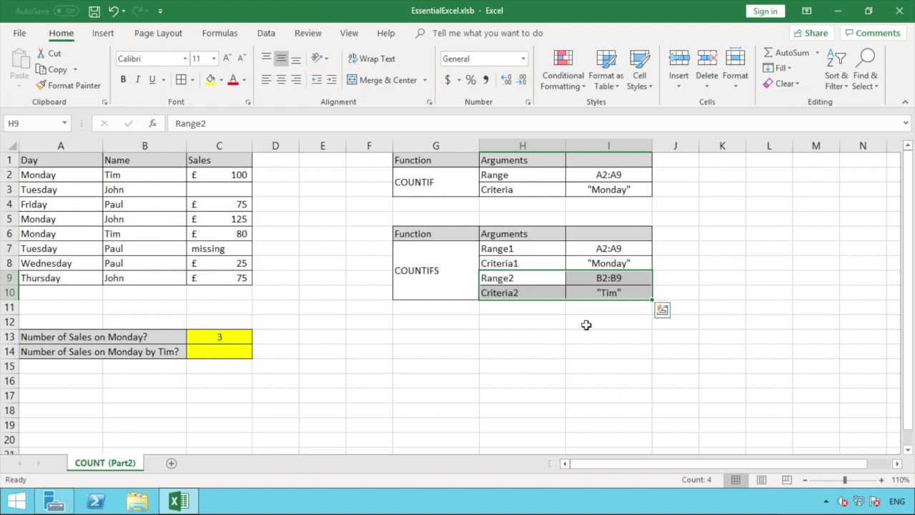
Step: Begin a COUNTIFS formula in C14 with A2:A9 as the first criteria range and "Monday" as its criterion
click(211, 352)
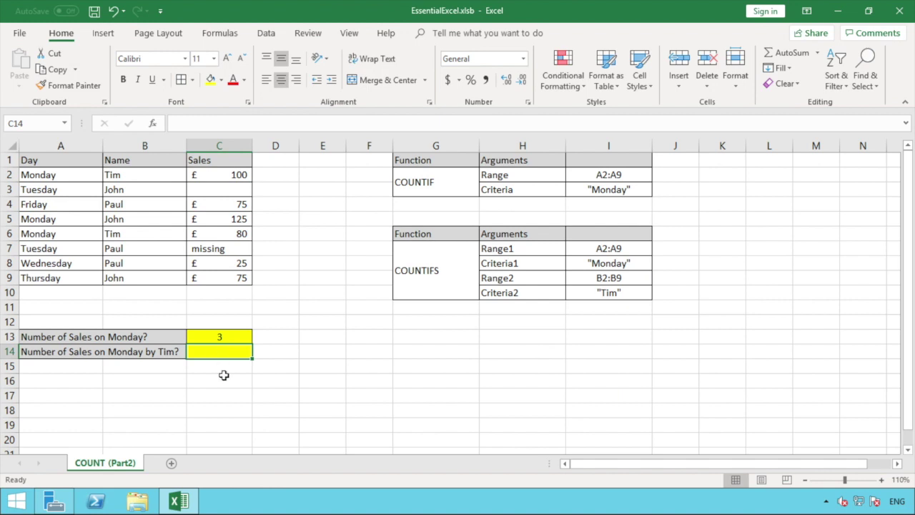
text(=C)
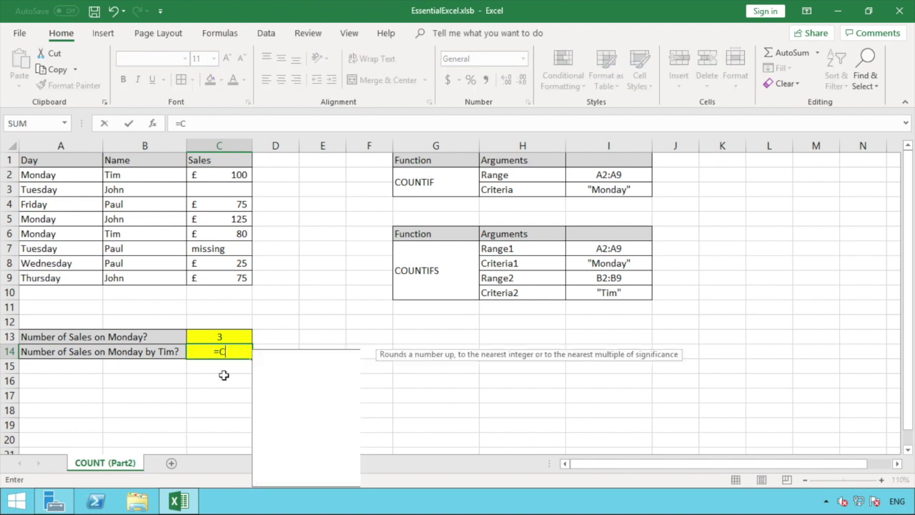
text(OUNTIFS)
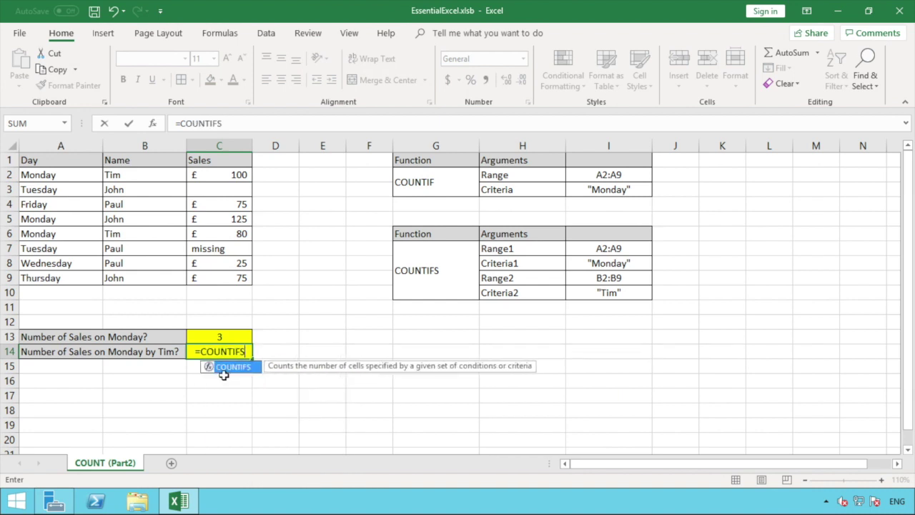
text(()
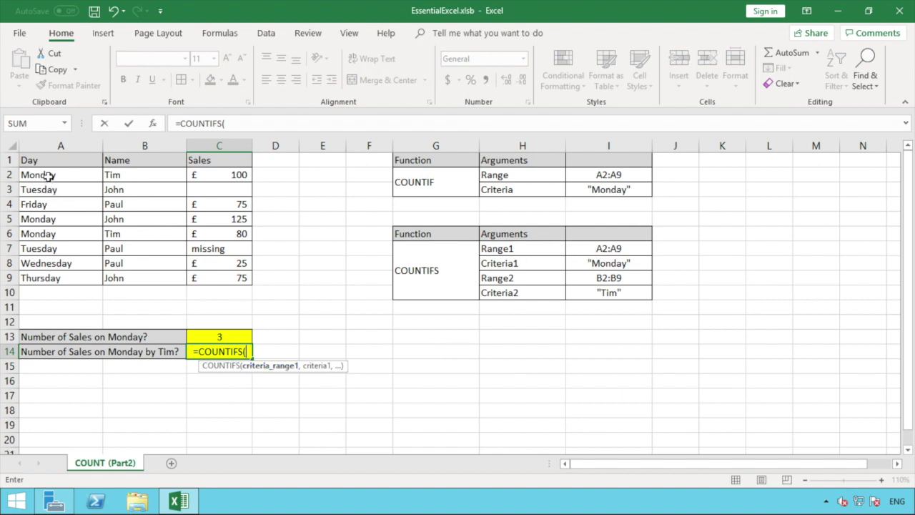
drag(47, 174, 47, 276)
text(,)
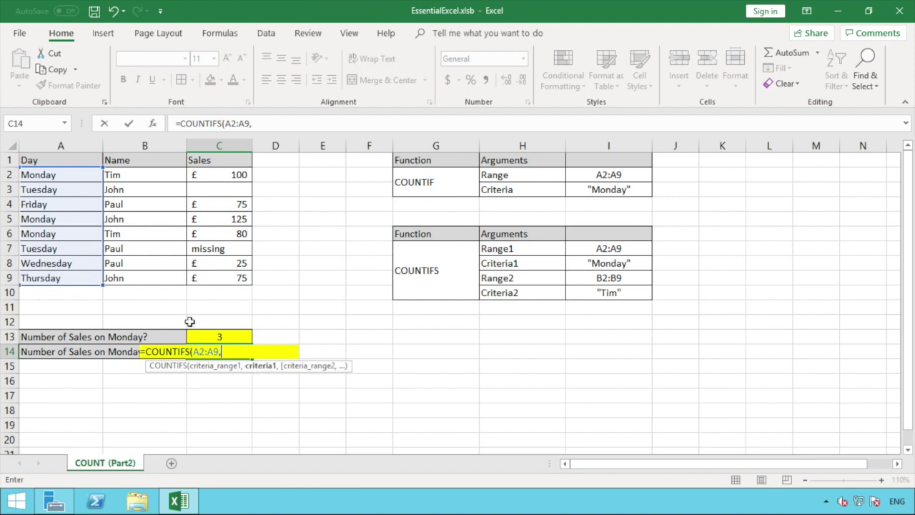
text("Monday)
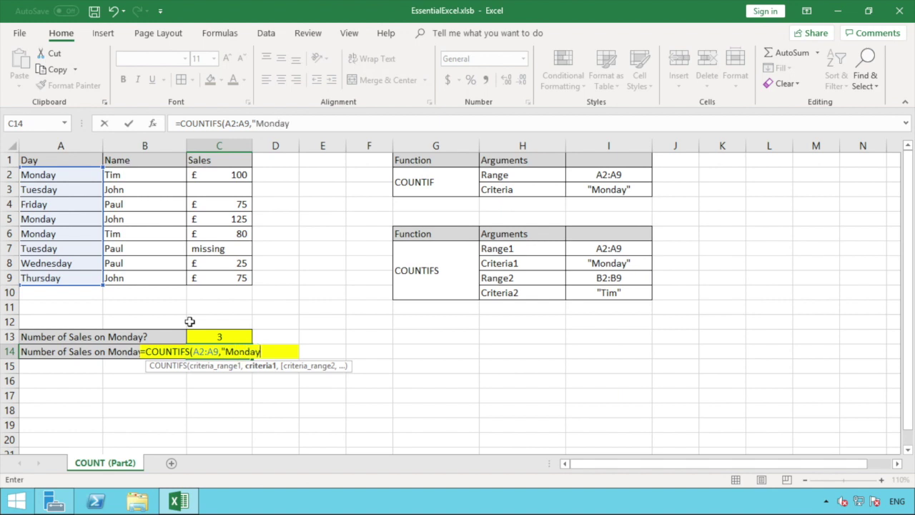
text(",)
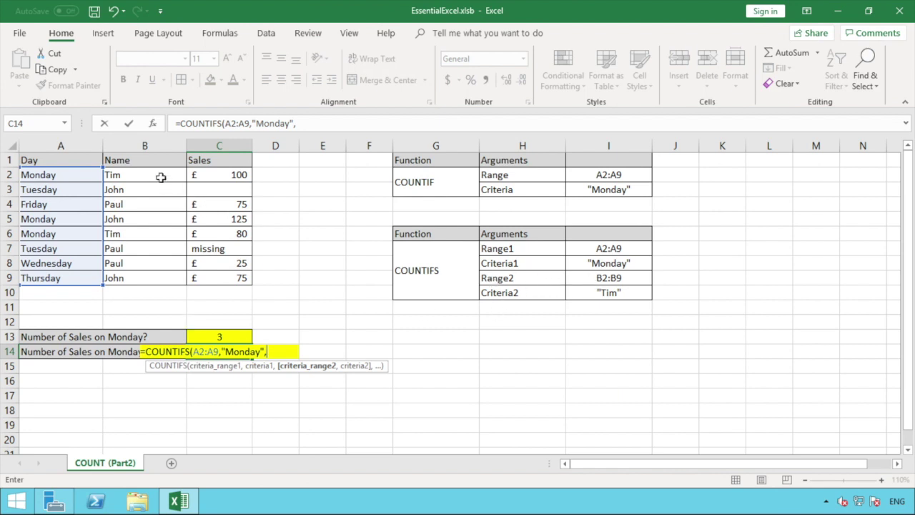
Step: Complete the COUNTIFS formula in C14 with B2:B9 as the second criteria range and the quoted salesperson name as its criterion
drag(161, 177, 149, 279)
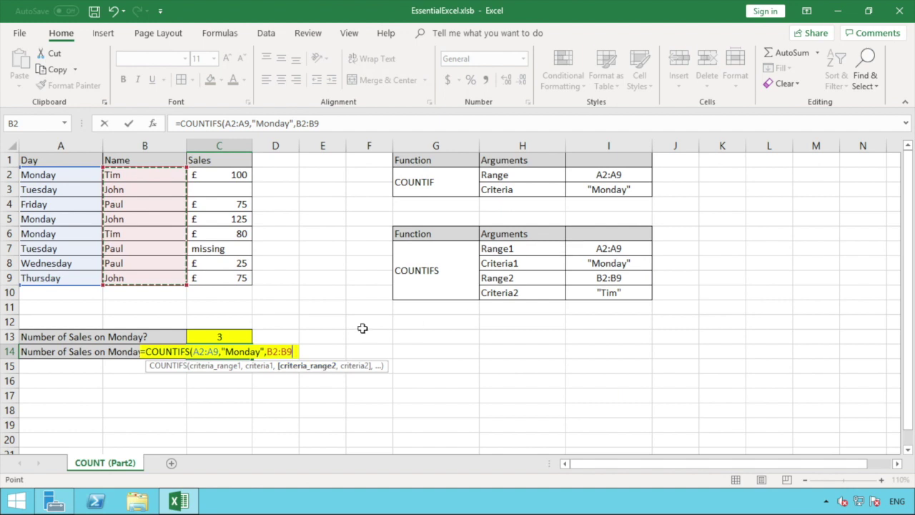
text(,)
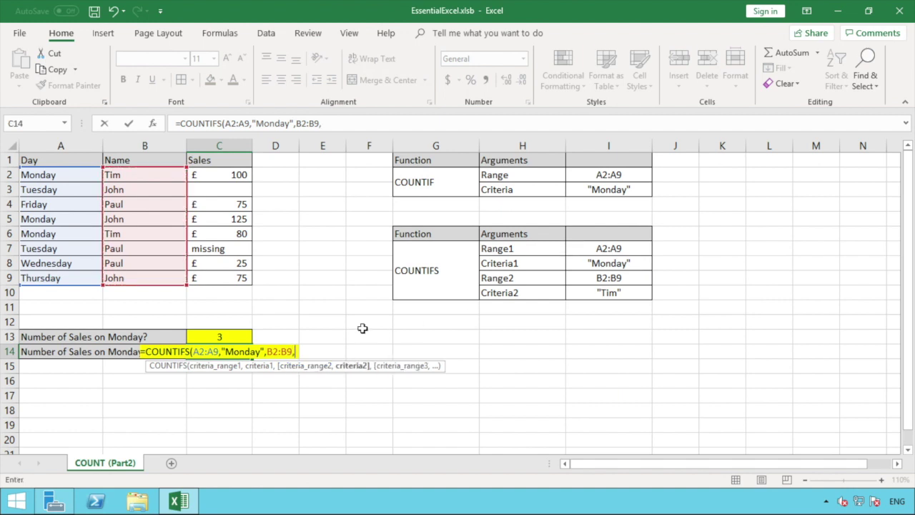
text("T)
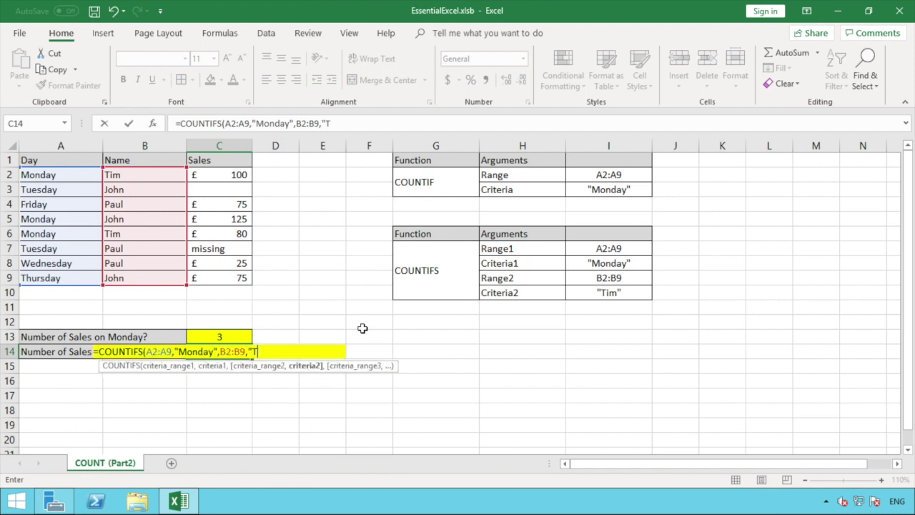
text(im")
text())
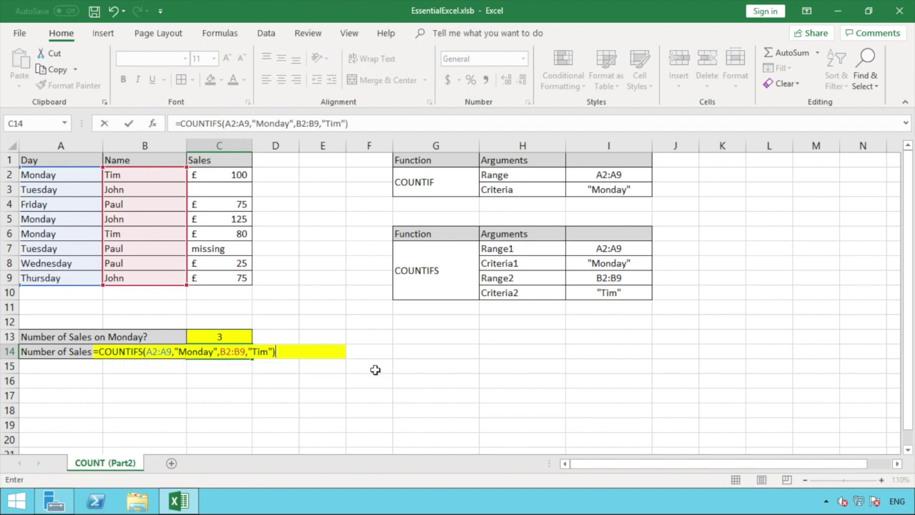
key(Return)
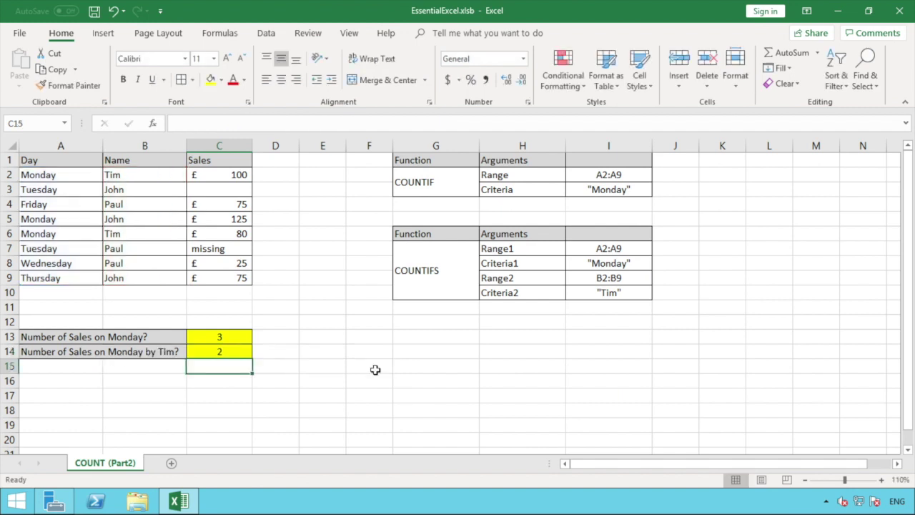
Step: Compare the formulas in C13 and C14 and check the COUNTIFS result against the matching Day and Name rows
click(246, 352)
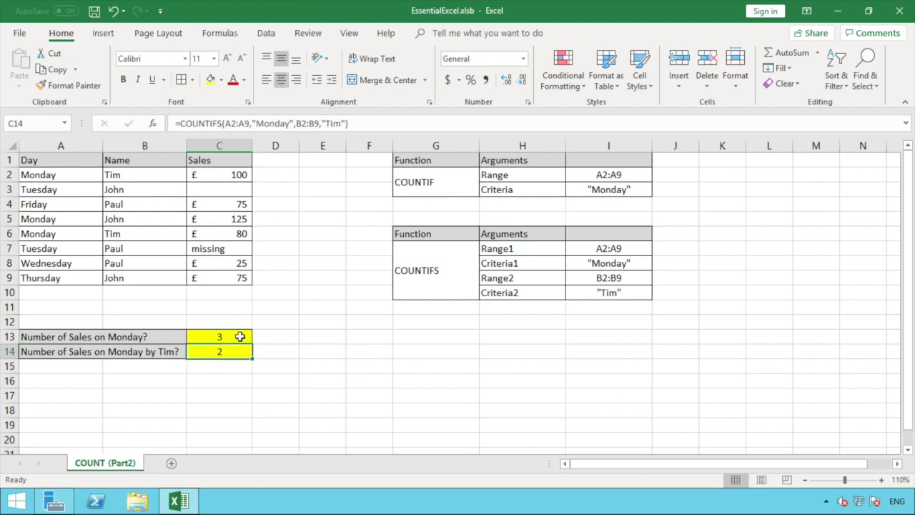
click(239, 337)
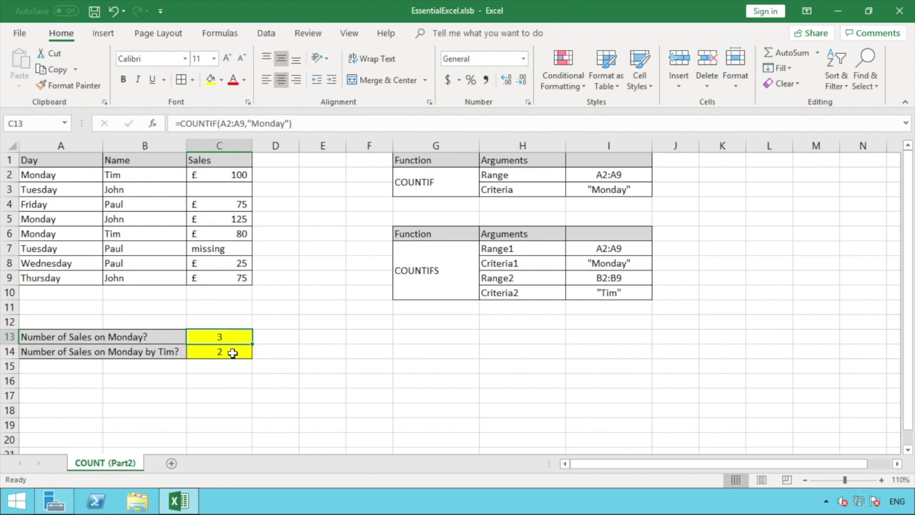
click(233, 351)
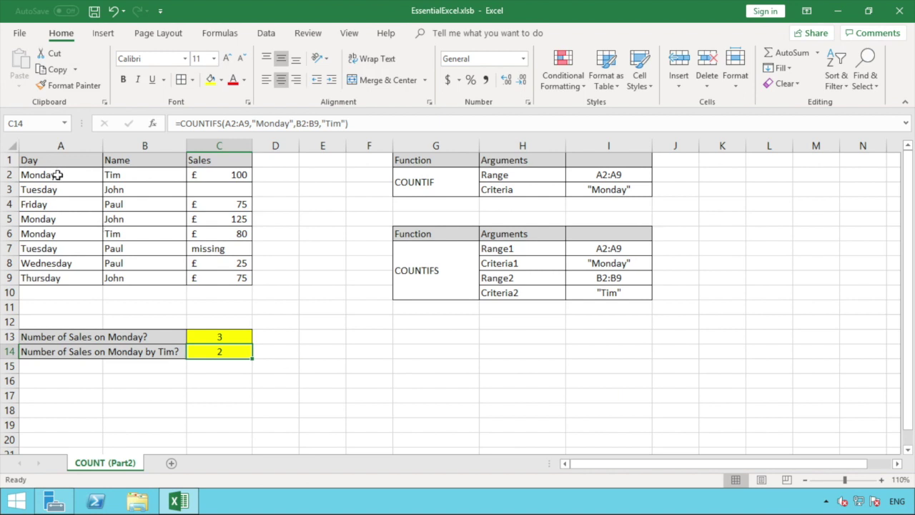
drag(114, 176, 69, 175)
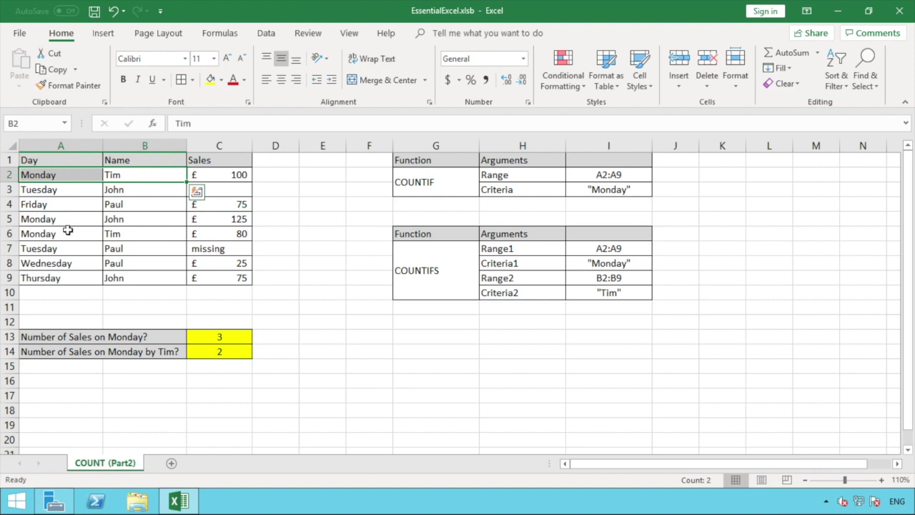